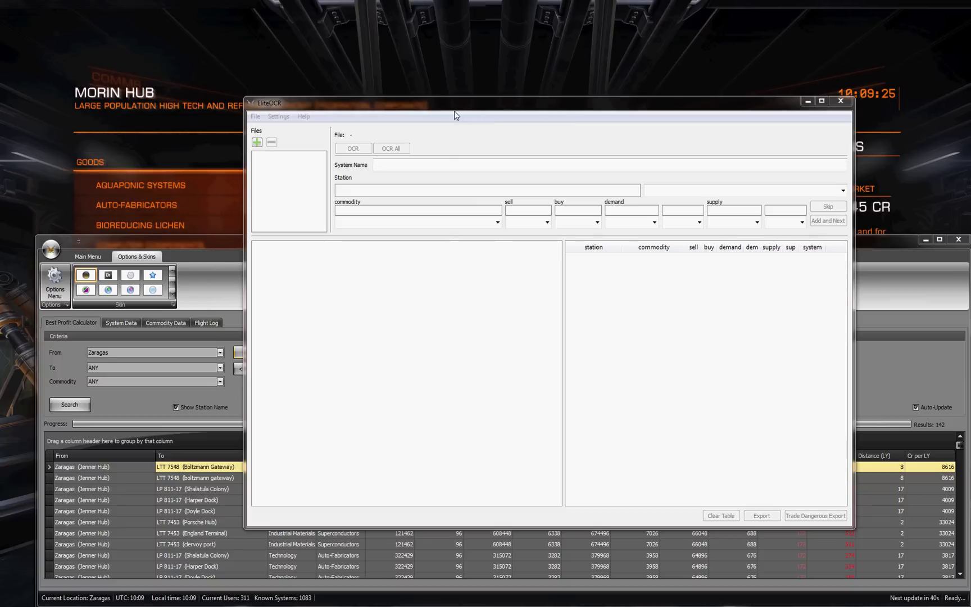
# Arrange the EliteOCR and ED Best Profit Calc windows so both are reachable, with EliteOCR in front.
pyautogui.moveTo(373, 111); pyautogui.dragTo(441, 104)
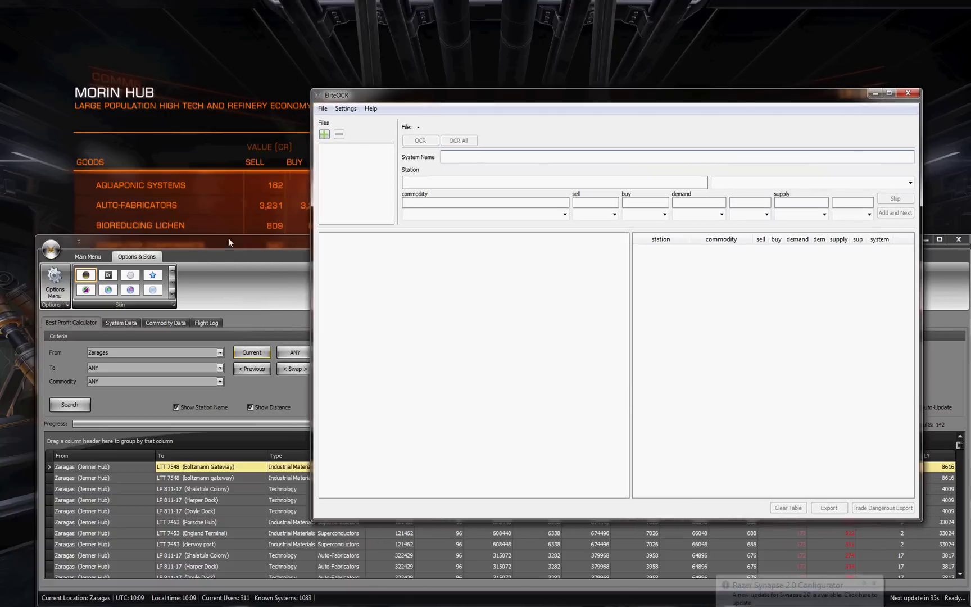
pyautogui.moveTo(240, 233); pyautogui.dragTo(242, 235)
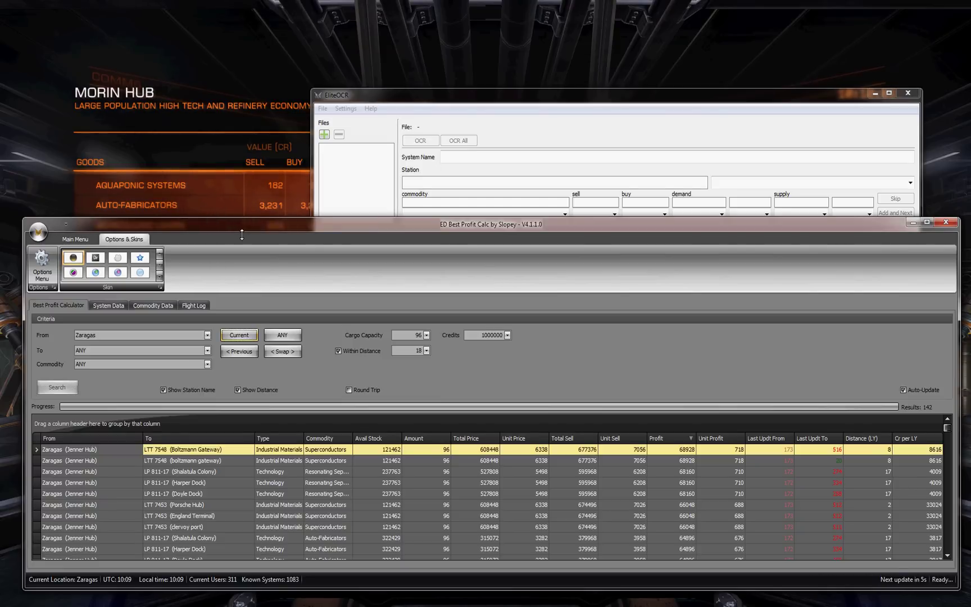
pyautogui.click(427, 97)
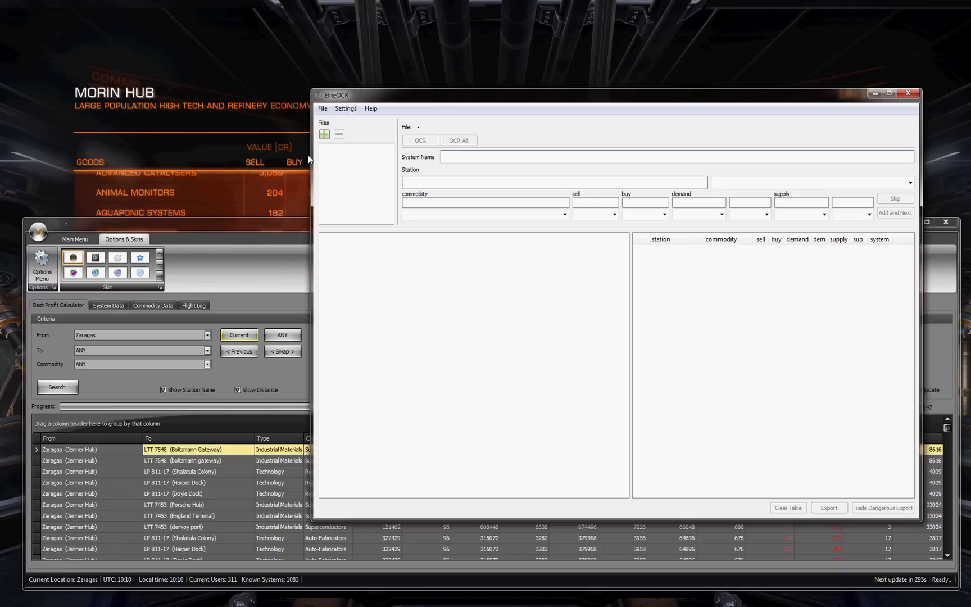
# Load Screenshot_0001.bmp through Screenshot_0005.bmp from the Elite Dangerous pictures folder and run OCR on all of them.
pyautogui.click(324, 134)
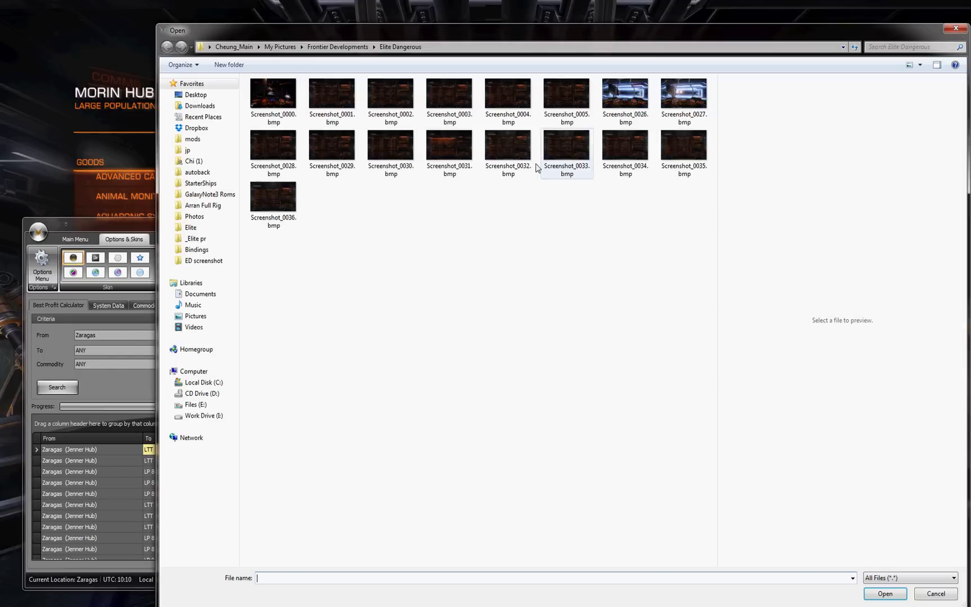
pyautogui.click(540, 166)
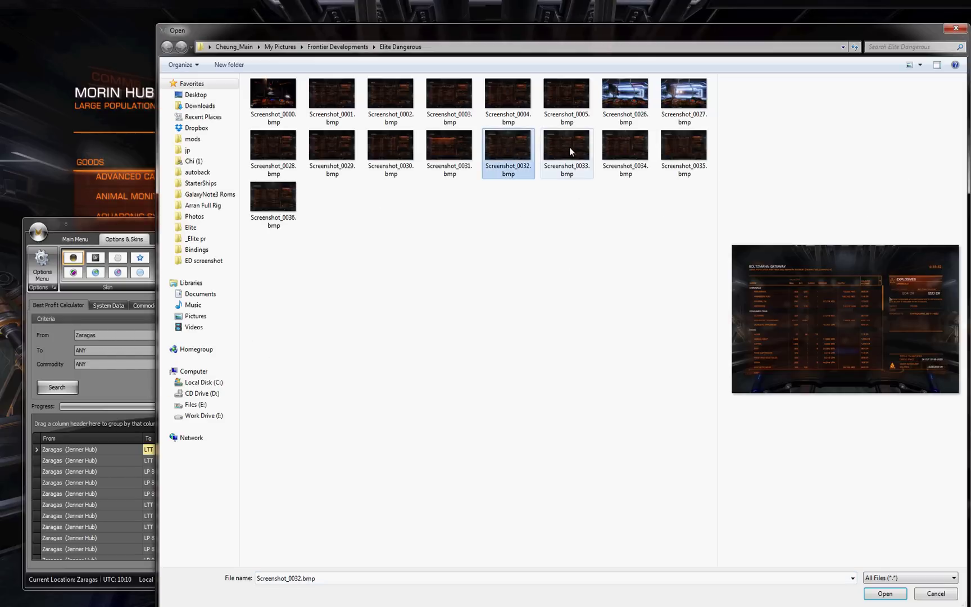
pyautogui.click(618, 141)
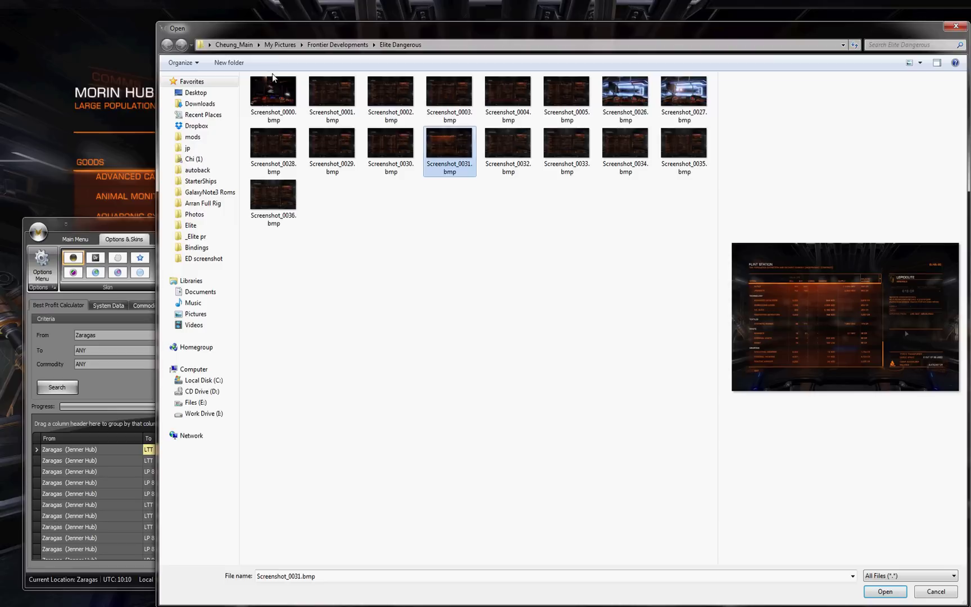
pyautogui.click(273, 82)
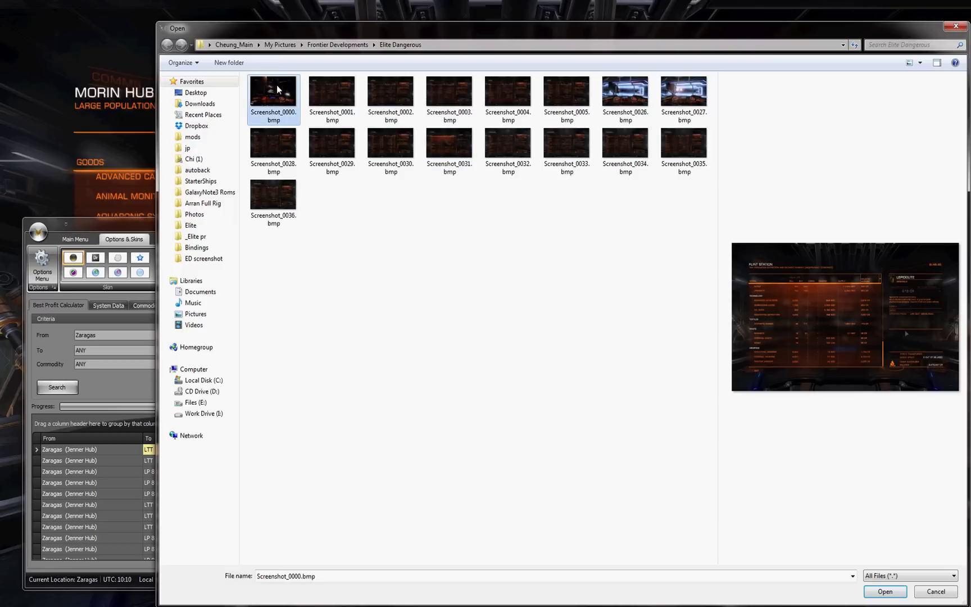
pyautogui.click(345, 94)
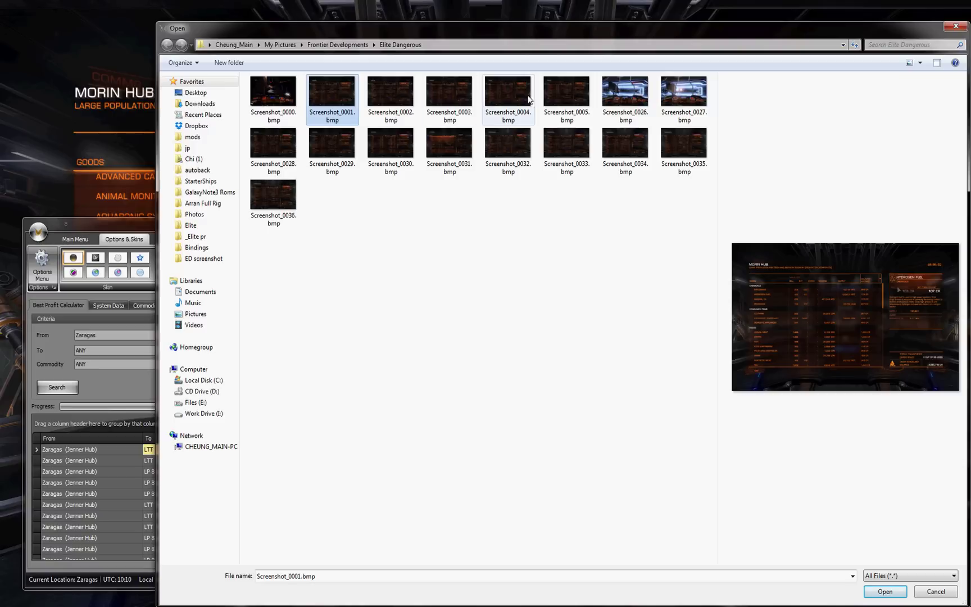
pyautogui.keyDown('shift'); pyautogui.click(566, 90); pyautogui.keyUp('shift')
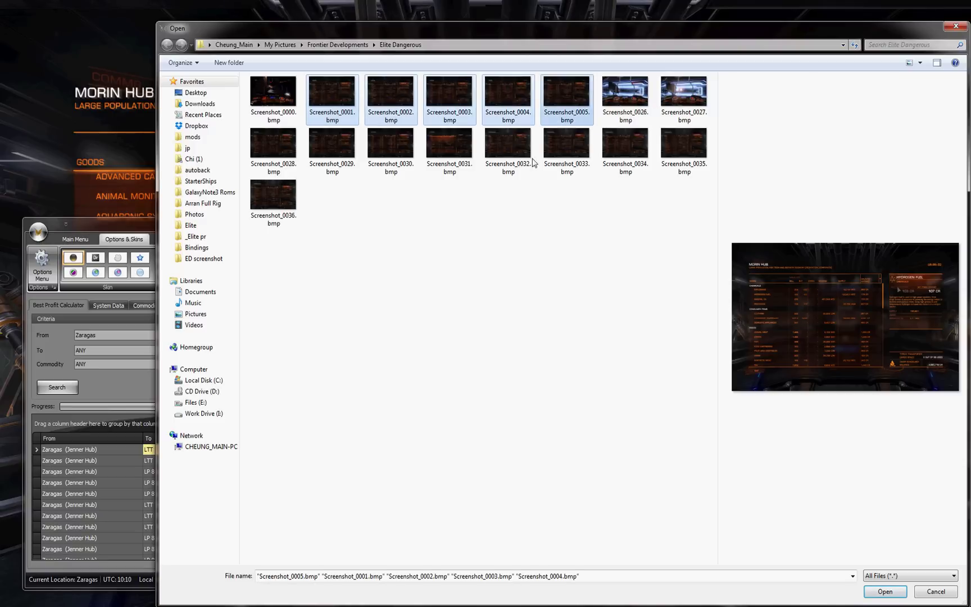
pyautogui.click(880, 591)
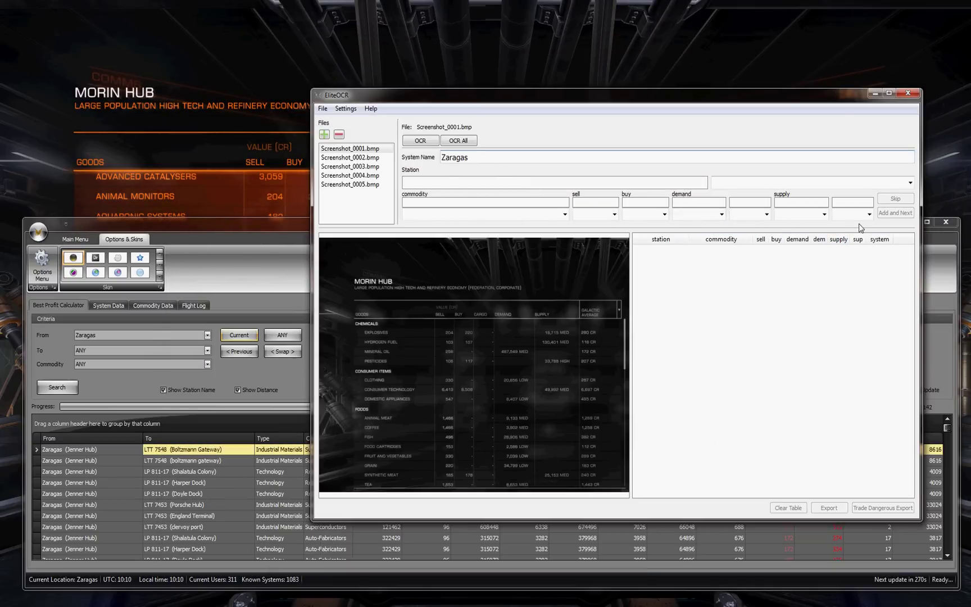
pyautogui.click(467, 140)
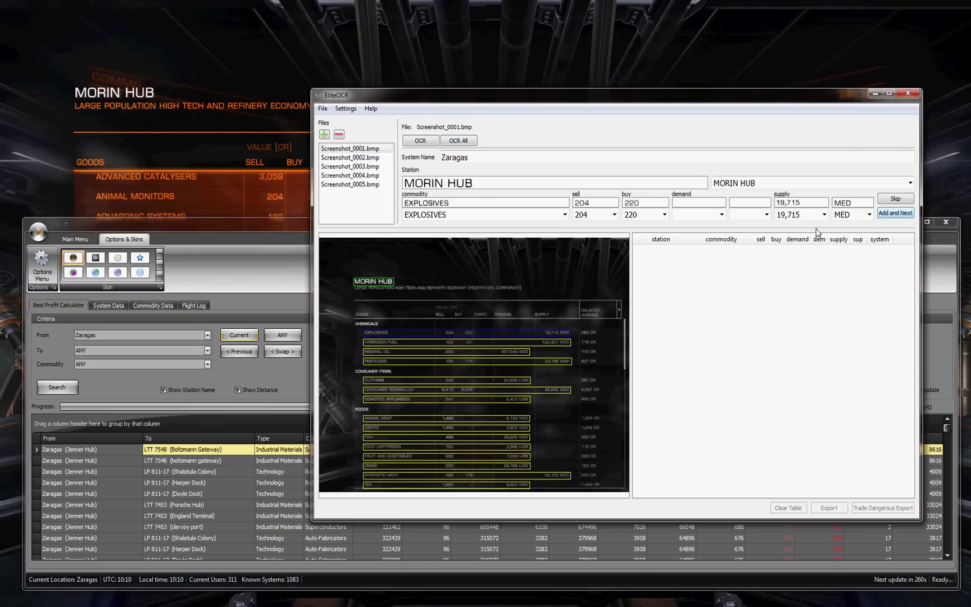
# Review the EliteOCR settings for the screenshot, log and export directories and the automatic result options.
pyautogui.click(346, 109)
pyautogui.click(363, 122)
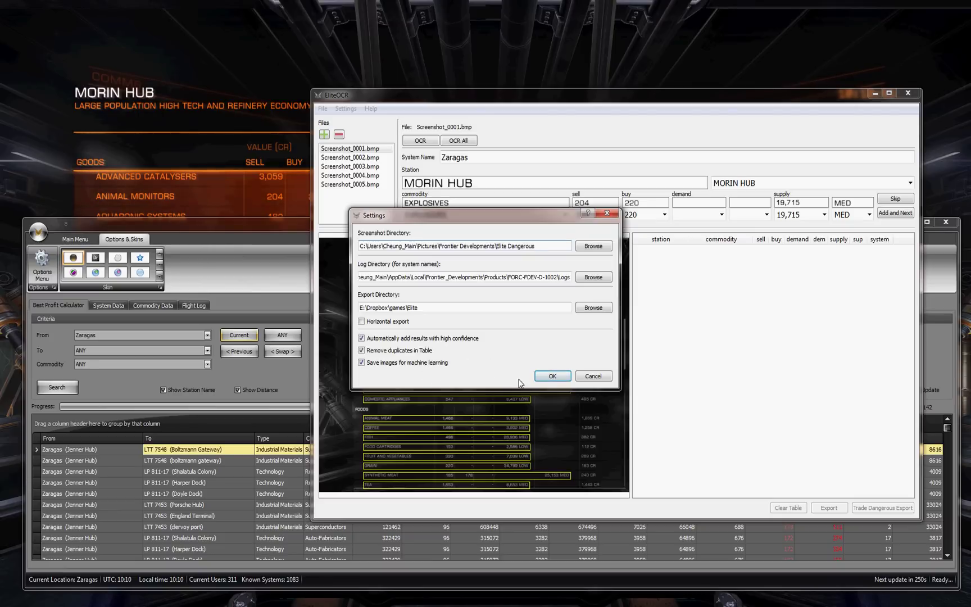
pyautogui.click(552, 376)
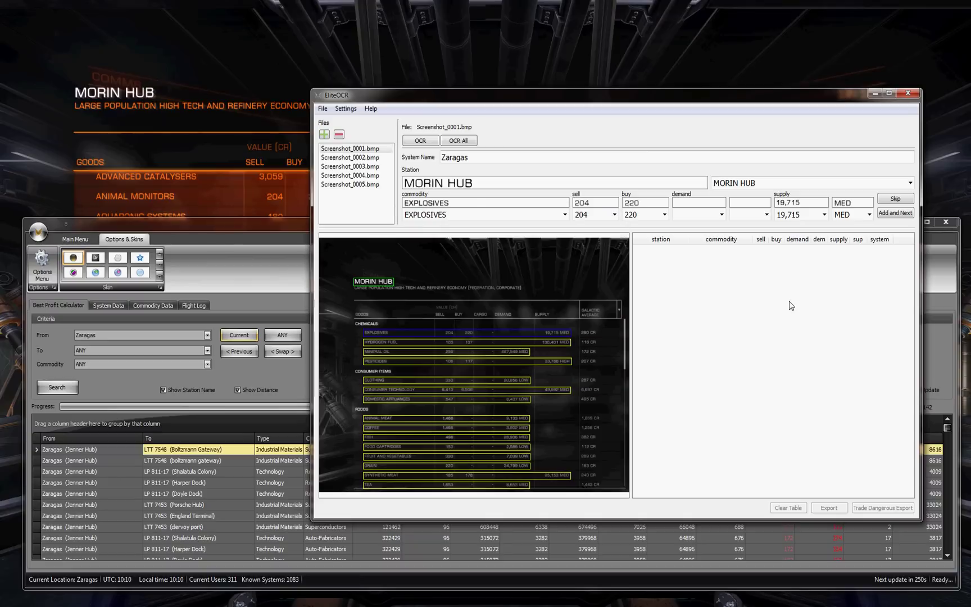
# Add the recognized Morin Hub commodity rows from all five screenshots to the table, skipping the unreadable cut-off row.
pyautogui.click(893, 214)
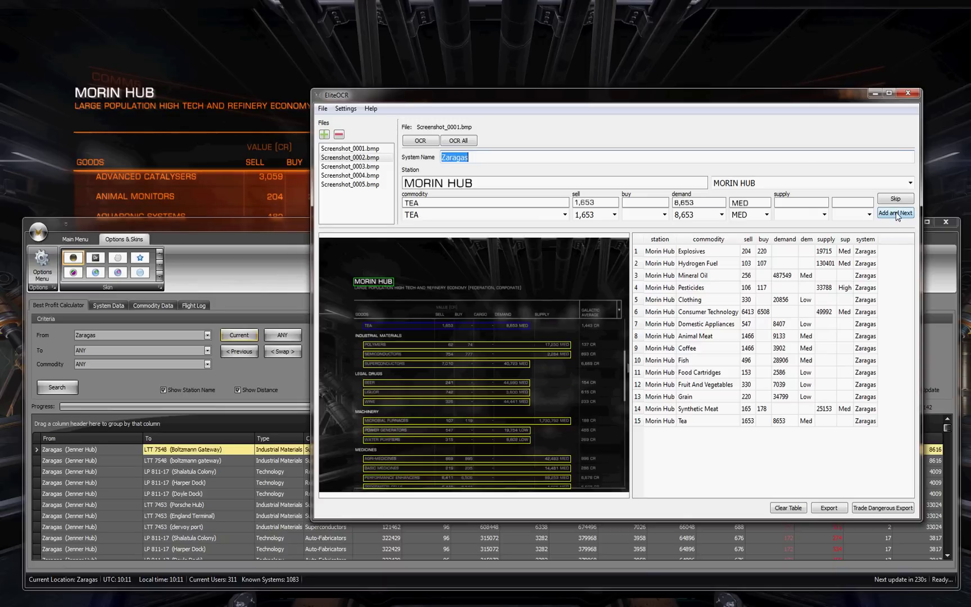
pyautogui.click(895, 213)
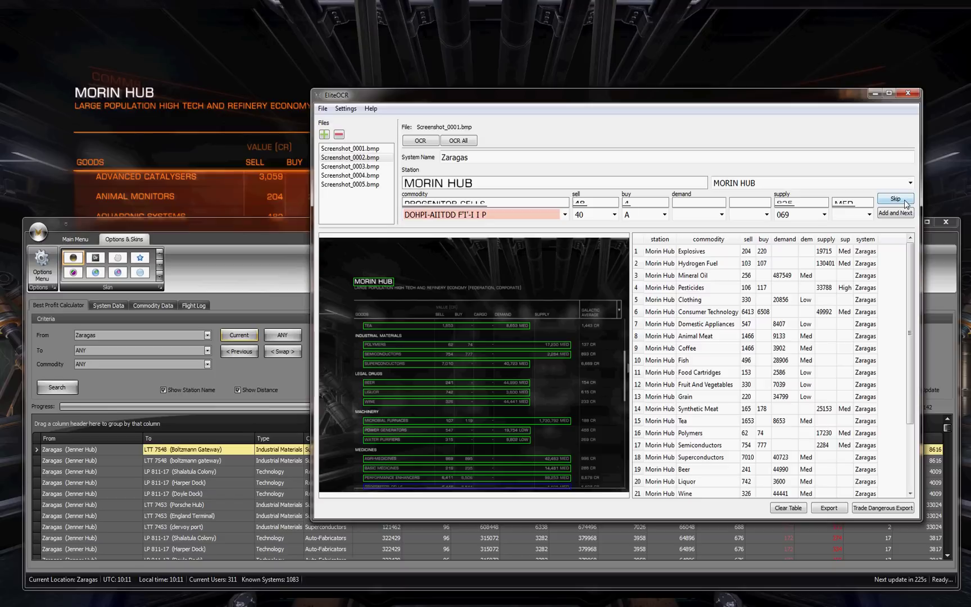
pyautogui.click(896, 199)
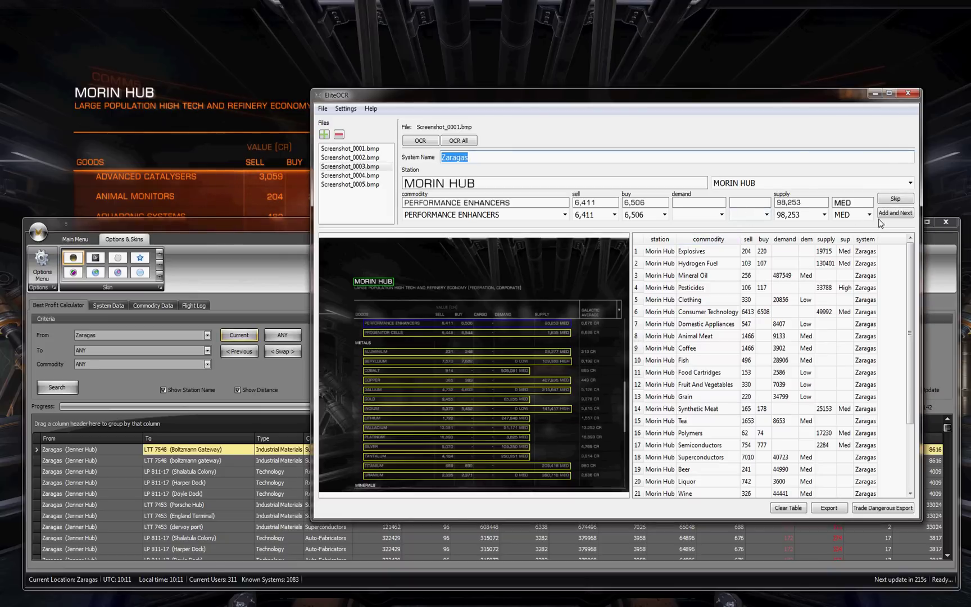
pyautogui.click(896, 214)
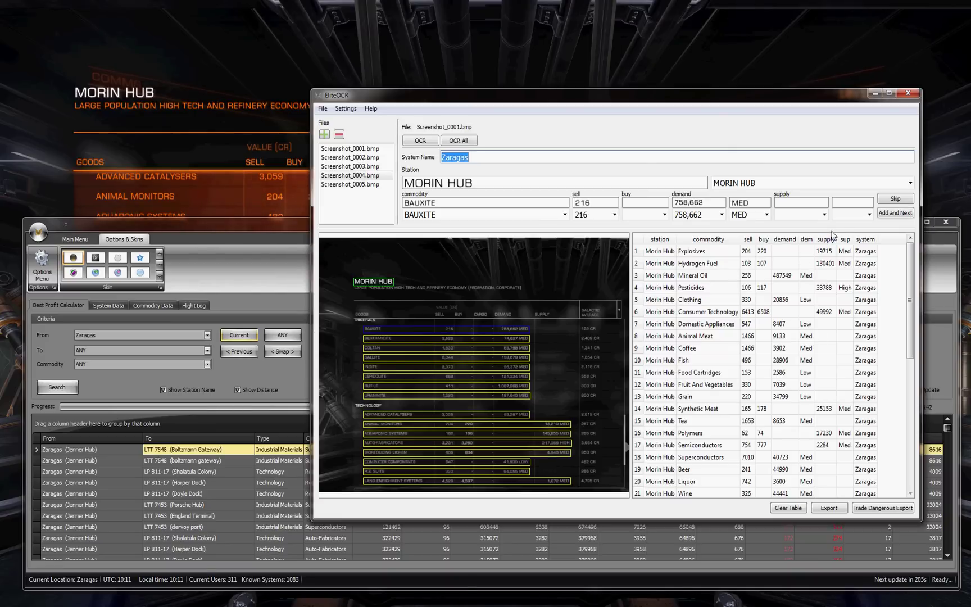
pyautogui.click(885, 215)
pyautogui.click(885, 217)
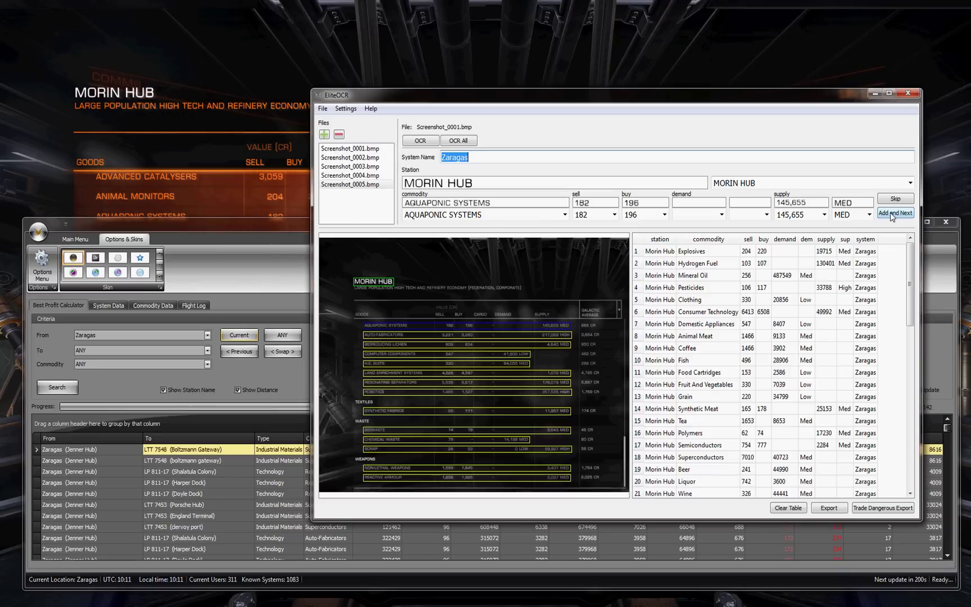
pyautogui.click(893, 216)
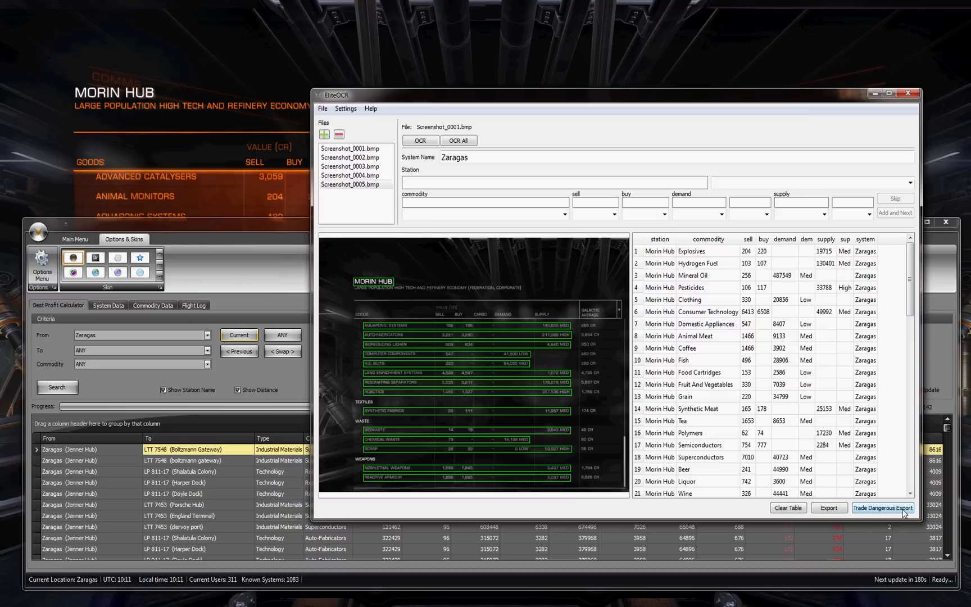
# Export the commodity table as MORIN HUB.csv into the Elite folder.
pyautogui.click(830, 508)
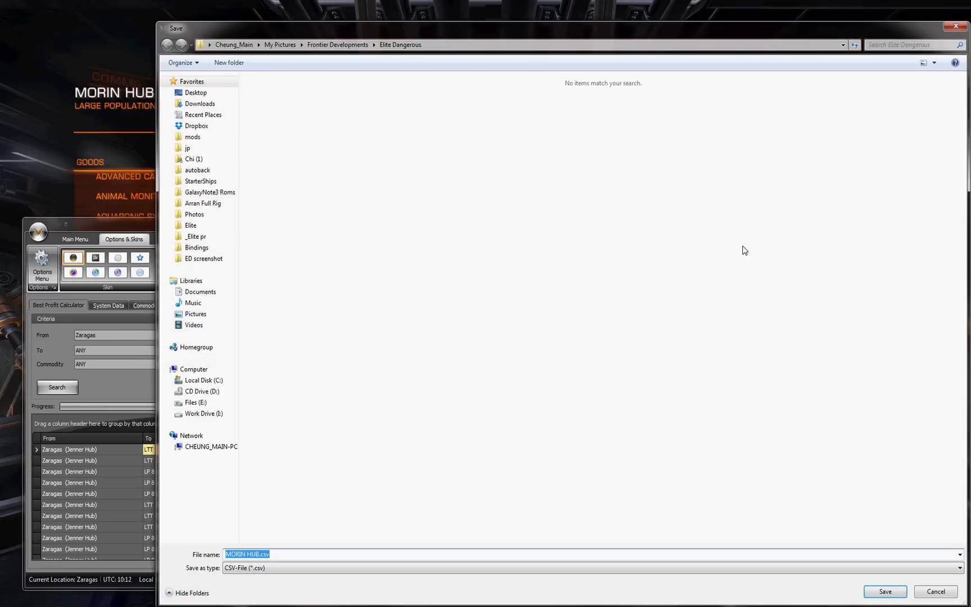
pyautogui.click(192, 226)
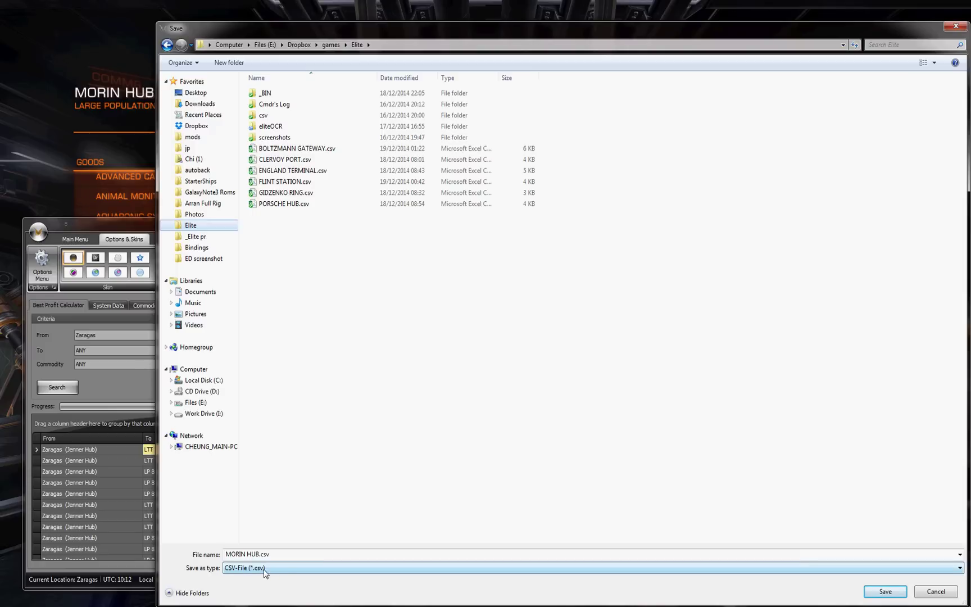
pyautogui.click(886, 593)
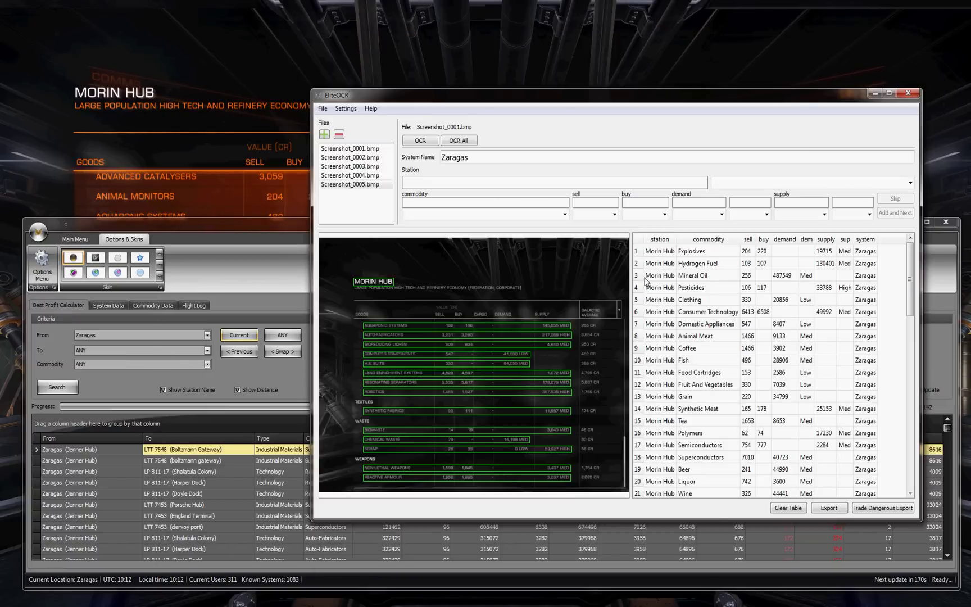
# Take the station name from the table's first row and enter Morin Hub as the station for adding commodity prices in ED Best Profit Calc.
pyautogui.doubleClick(654, 253)
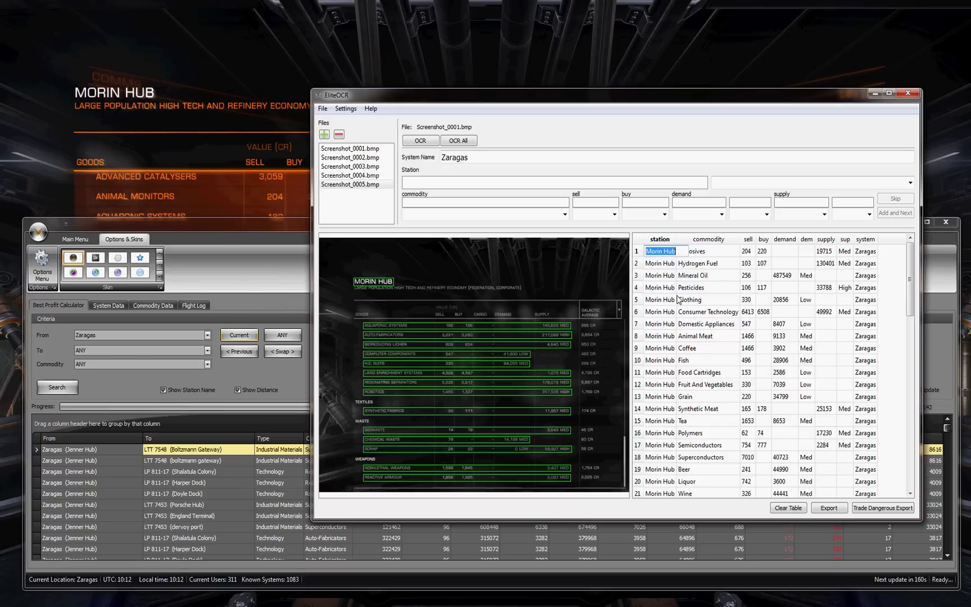
pyautogui.click(247, 227)
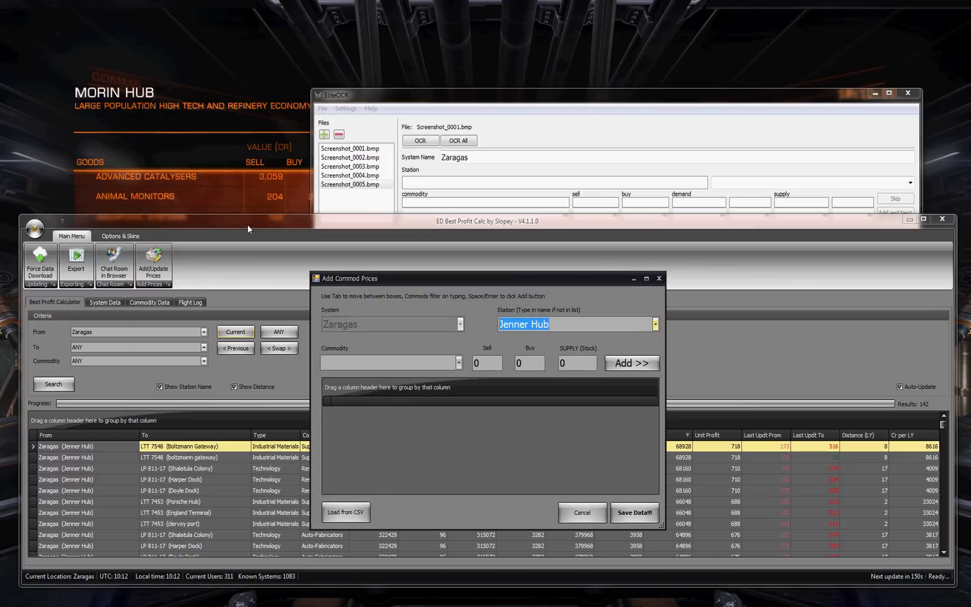
pyautogui.press('Escape')
pyautogui.write('Morin Hub')
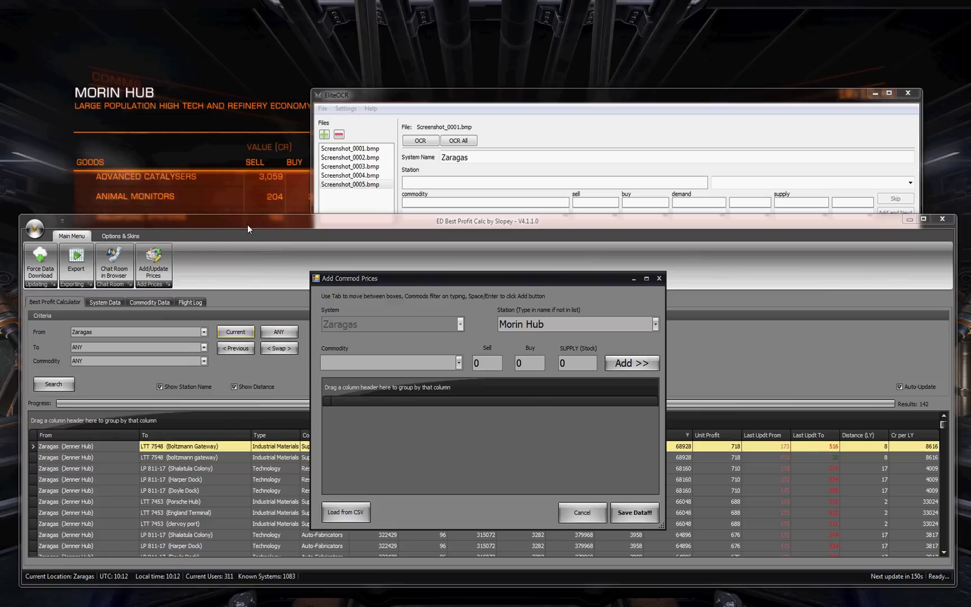
pyautogui.press('Tab')
pyautogui.press('Down')
# Try to load MORIN HUB.csv into the commodity price list.
pyautogui.click(346, 512)
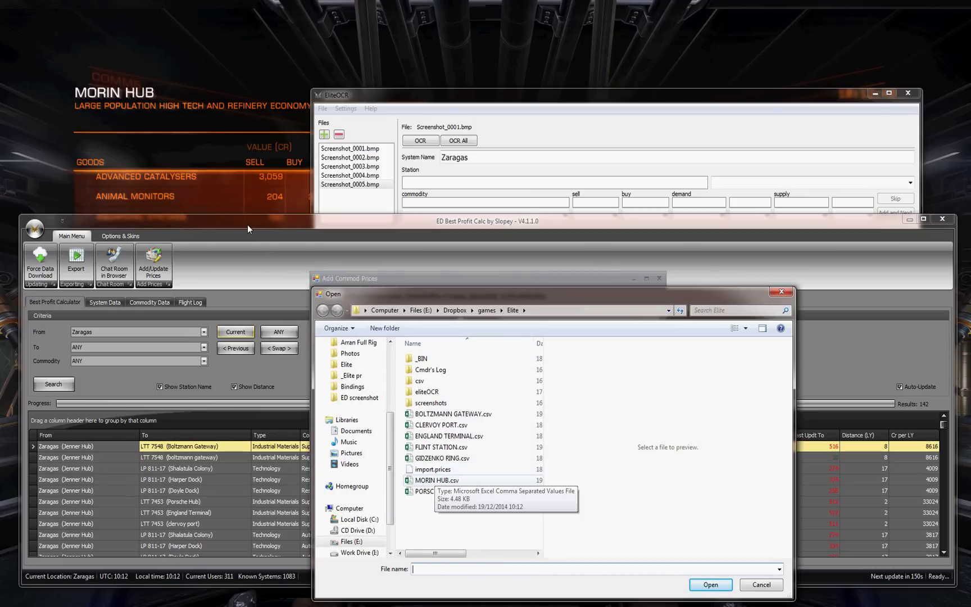
pyautogui.click(437, 480)
pyautogui.click(711, 585)
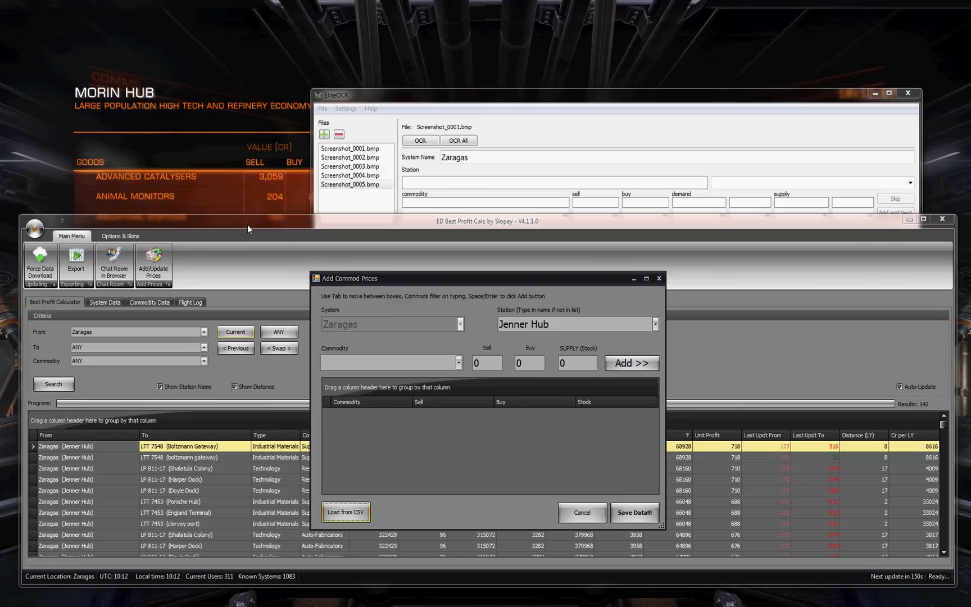
# Set the station to Morin Hub again and load the prices from MORIN HUB.csv.
pyautogui.press('Tab')
pyautogui.write('Morin Hub')
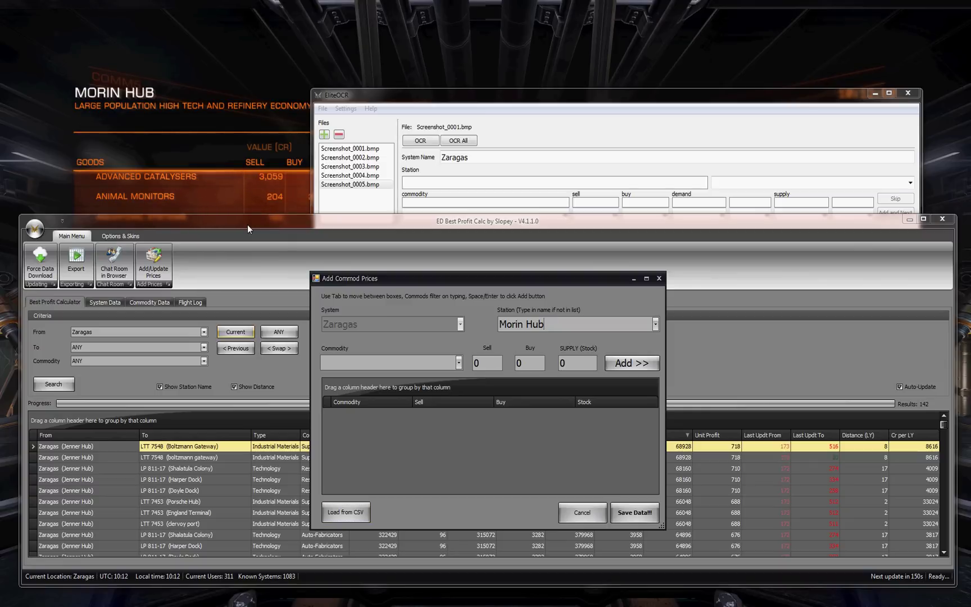
pyautogui.hotkey('shift', 'Tab')
pyautogui.press('Return')
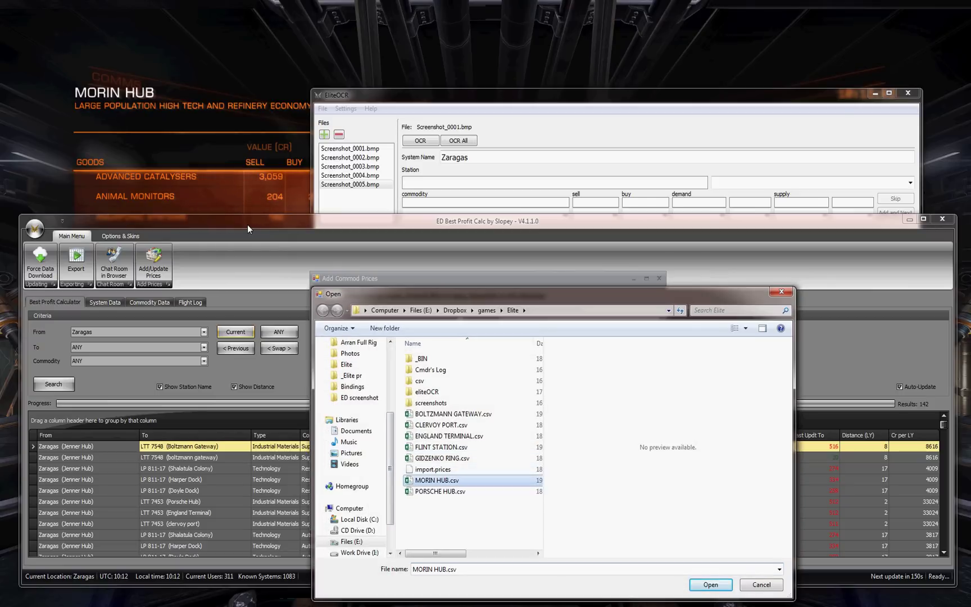
pyautogui.press('Return')
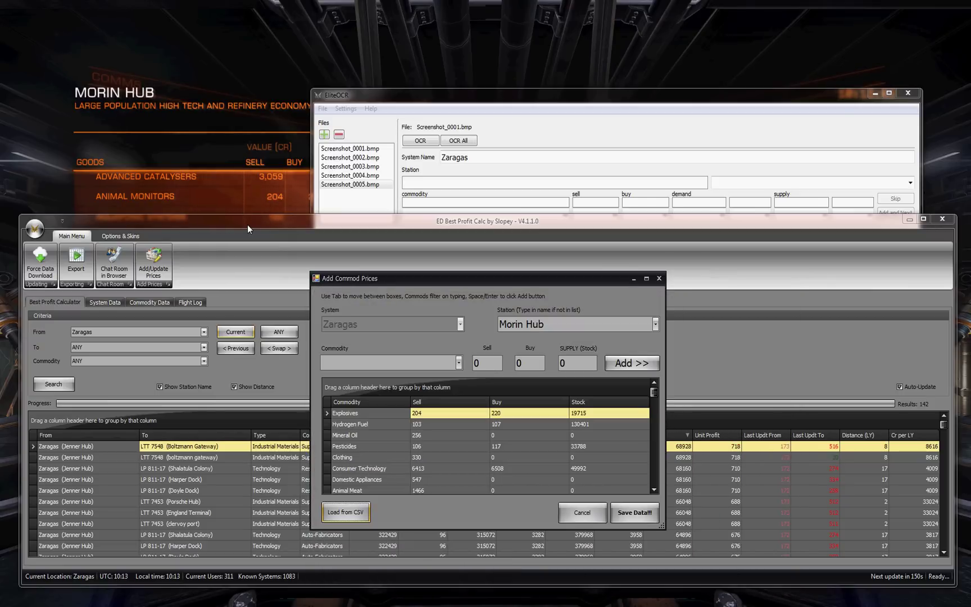
# Save the loaded Morin Hub prices and sort the Zaragas route results by Profit.
pyautogui.hotkey('shift', 'Tab')
pyautogui.press('Return')
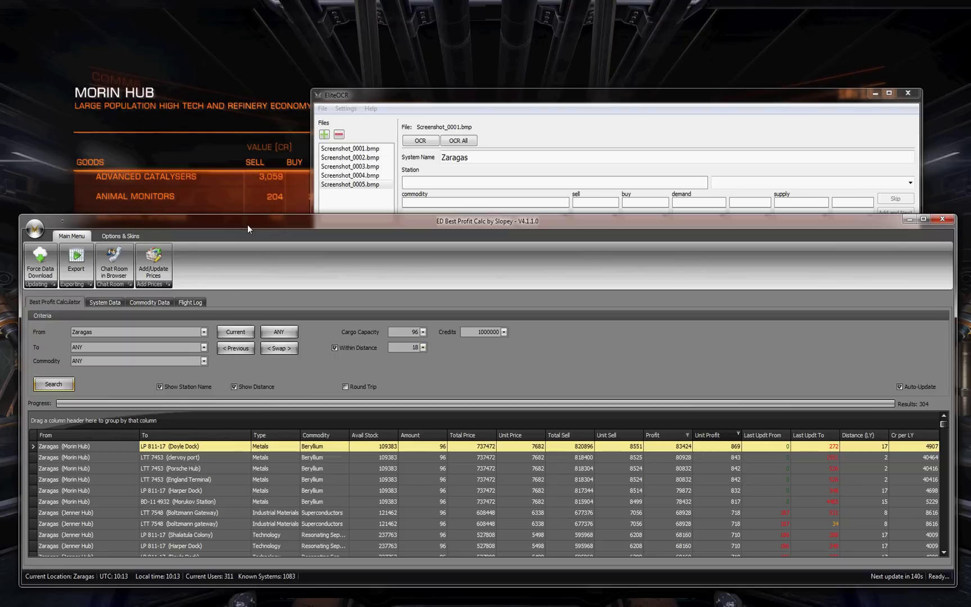
pyautogui.click(663, 436)
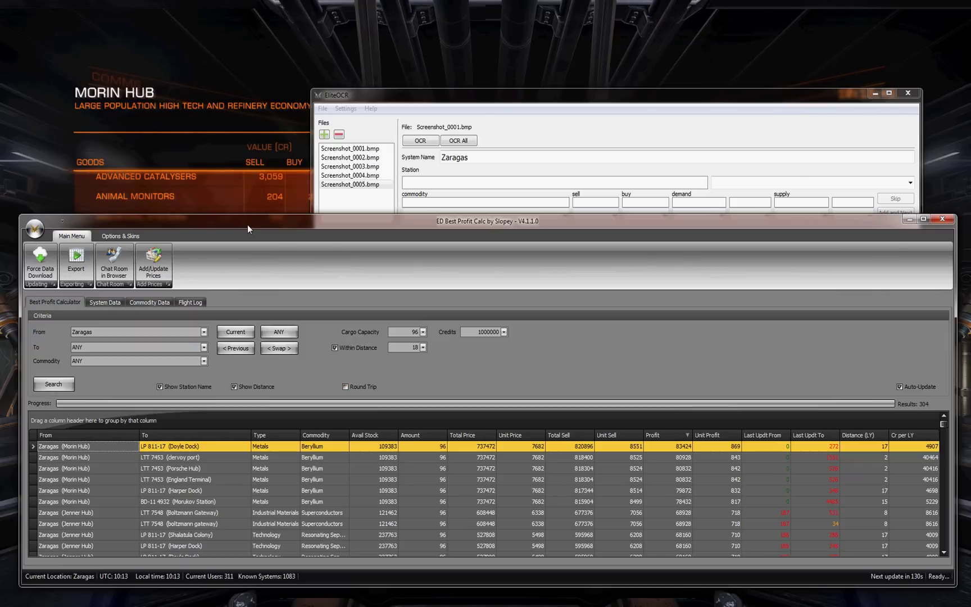
# Enable the Round Trip option and use the current system as the search origin.
pyautogui.press('space')
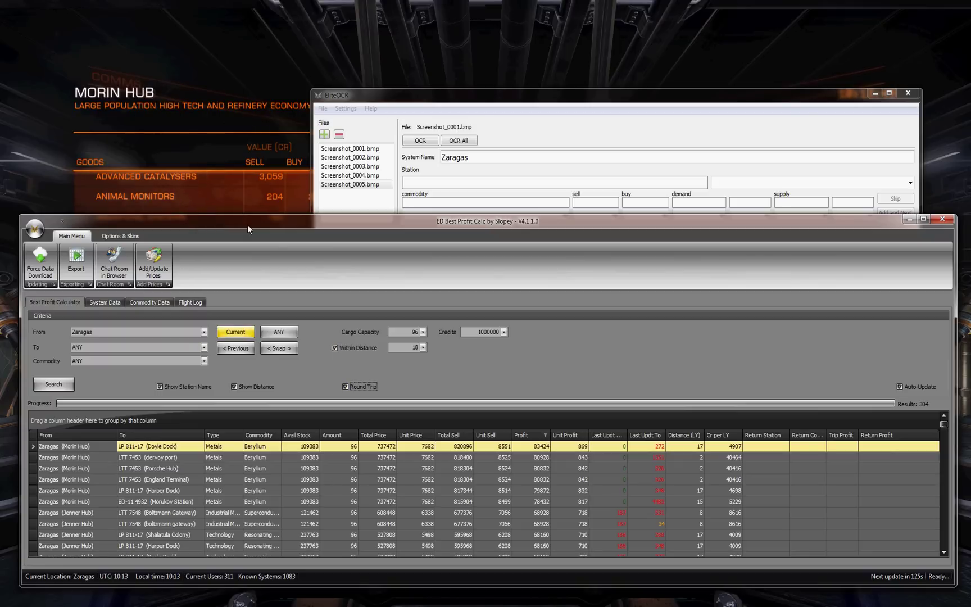
pyautogui.press('Tab')
pyautogui.press('Tab')
pyautogui.press('Tab')
pyautogui.press('space')
pyautogui.press('Tab')
pyautogui.hotkey('shift', 'Tab')
pyautogui.hotkey('shift', 'Tab')
pyautogui.hotkey('shift', 'Tab')
pyautogui.press('space')
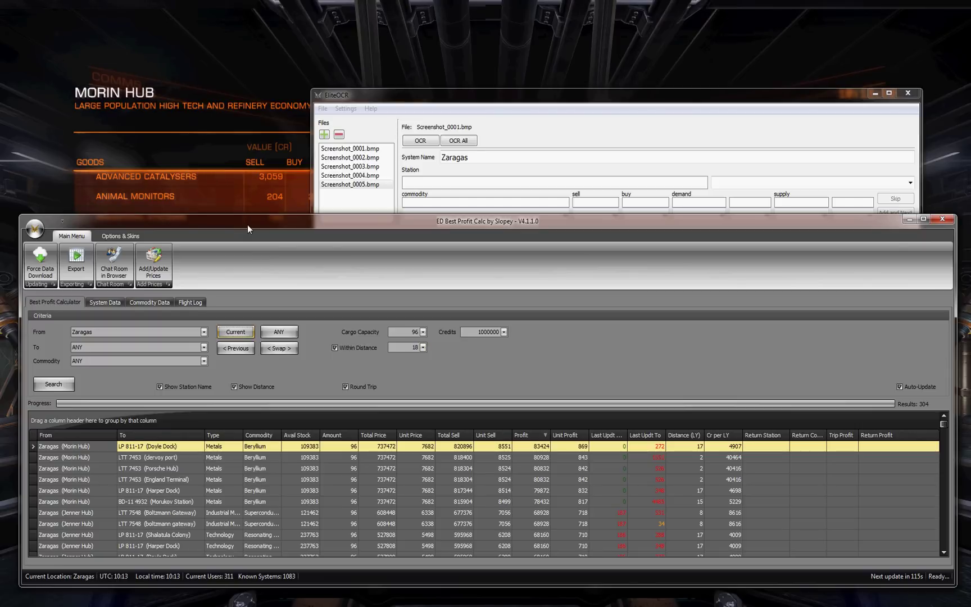
# Run the best-profit search for round trips from Zaragas to any destination.
pyautogui.press('Tab')
pyautogui.press('Tab')
pyautogui.press('Tab')
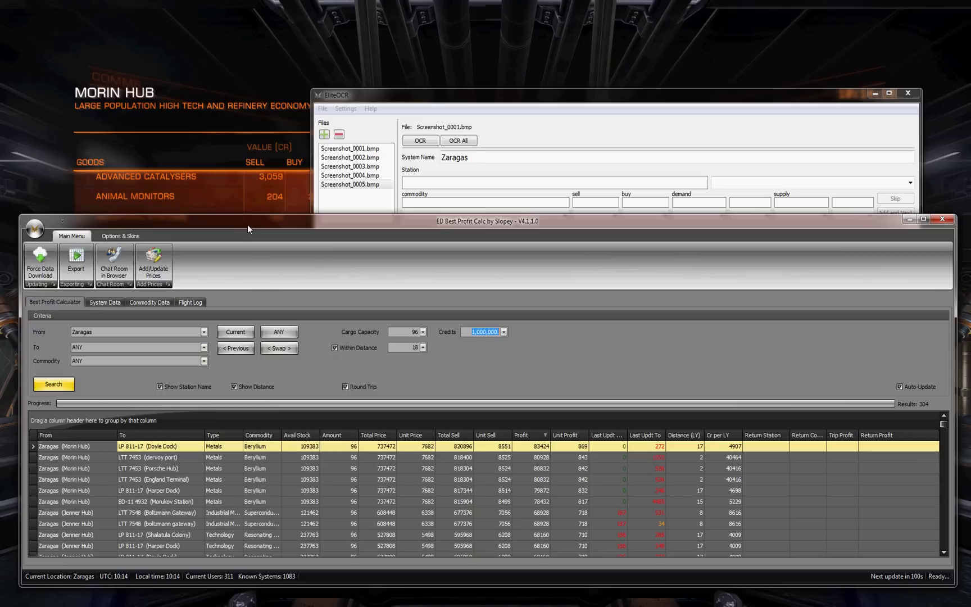
pyautogui.press('Return')
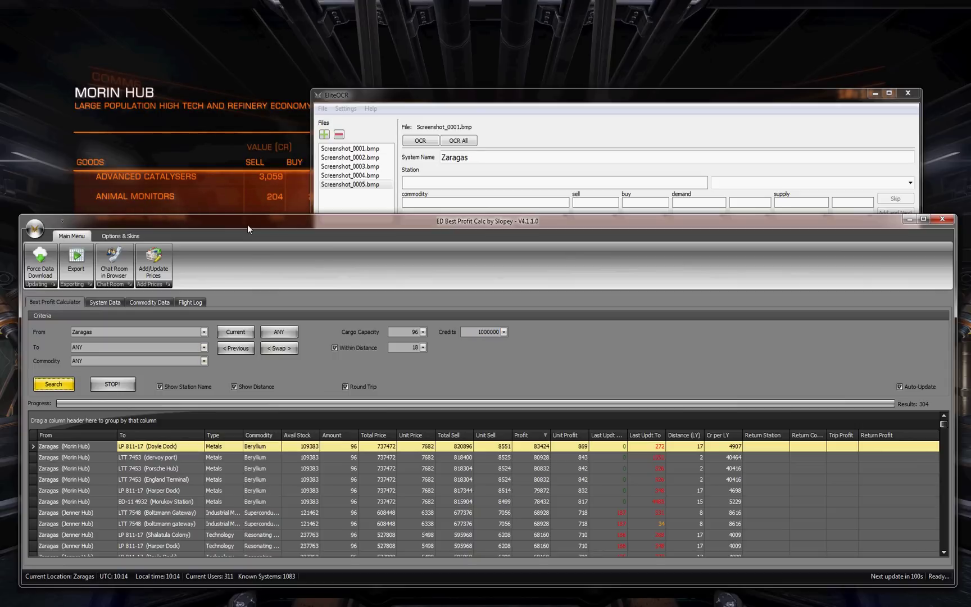